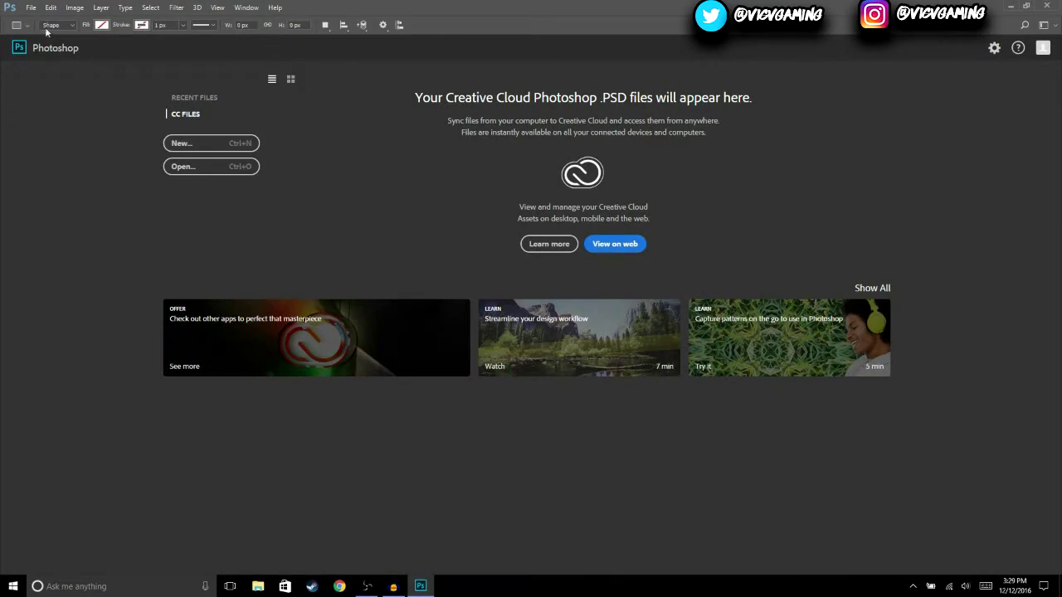
Step: Create a new 1280 × 720 px document with Transparent background contents
click(30, 7)
click(46, 18)
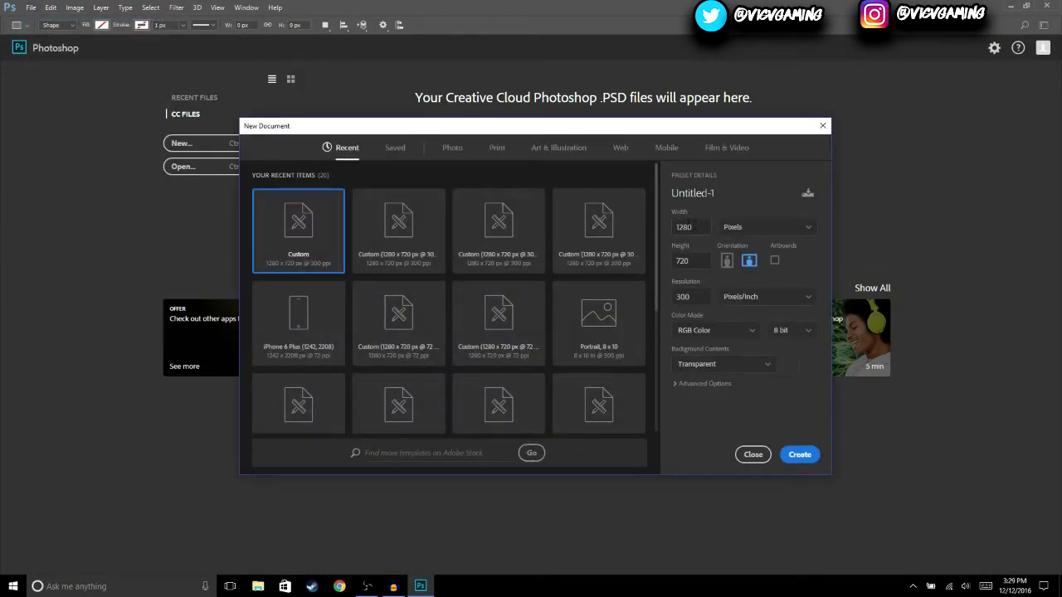
click(798, 458)
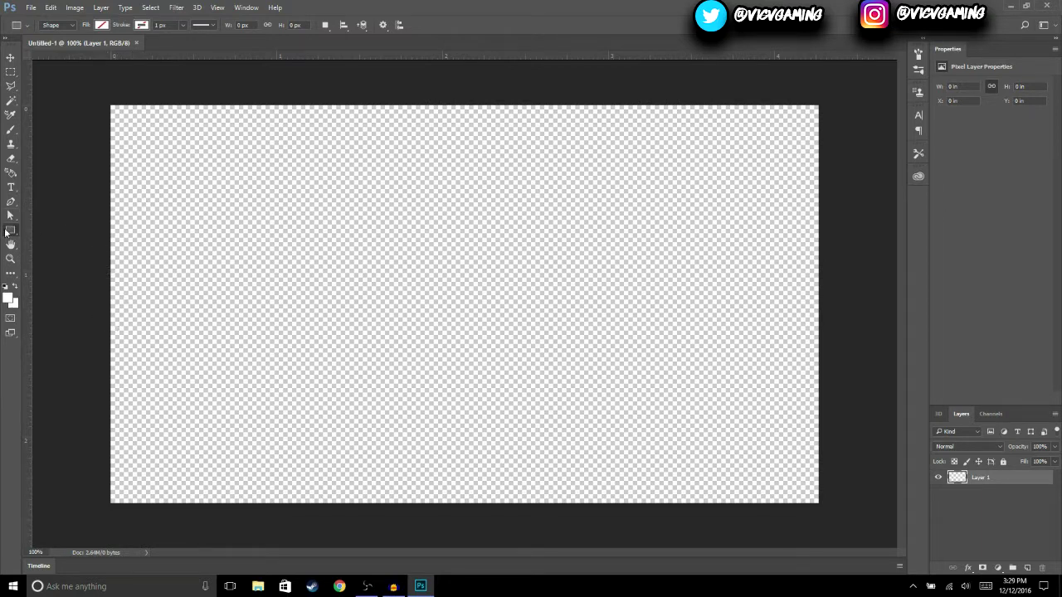
Step: Draw a white bar from the canvas's left edge and rasterize the Rectangle 1 layer
drag(110, 317, 265, 357)
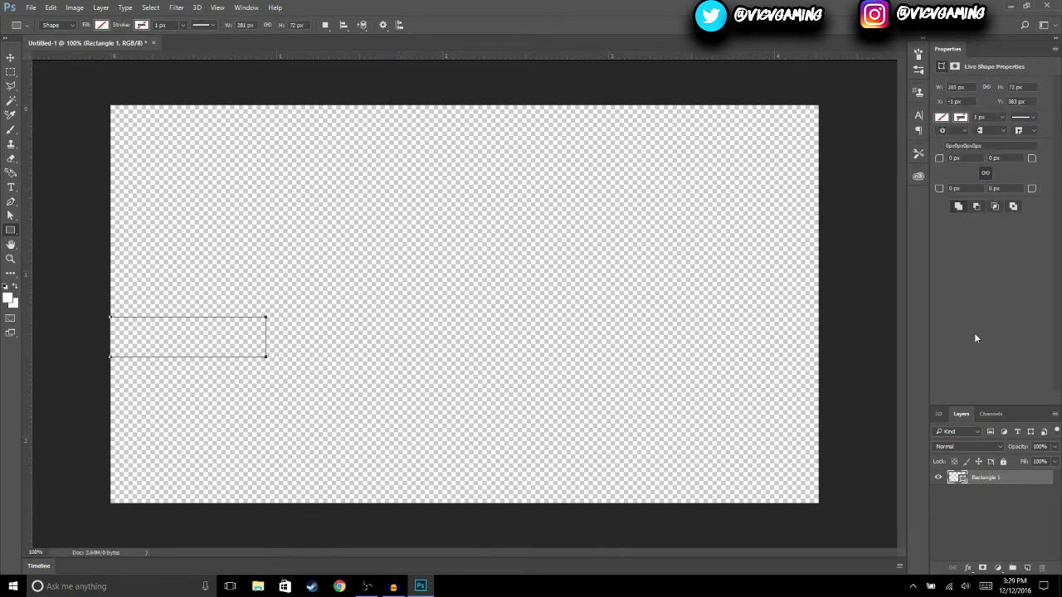
right_click(989, 479)
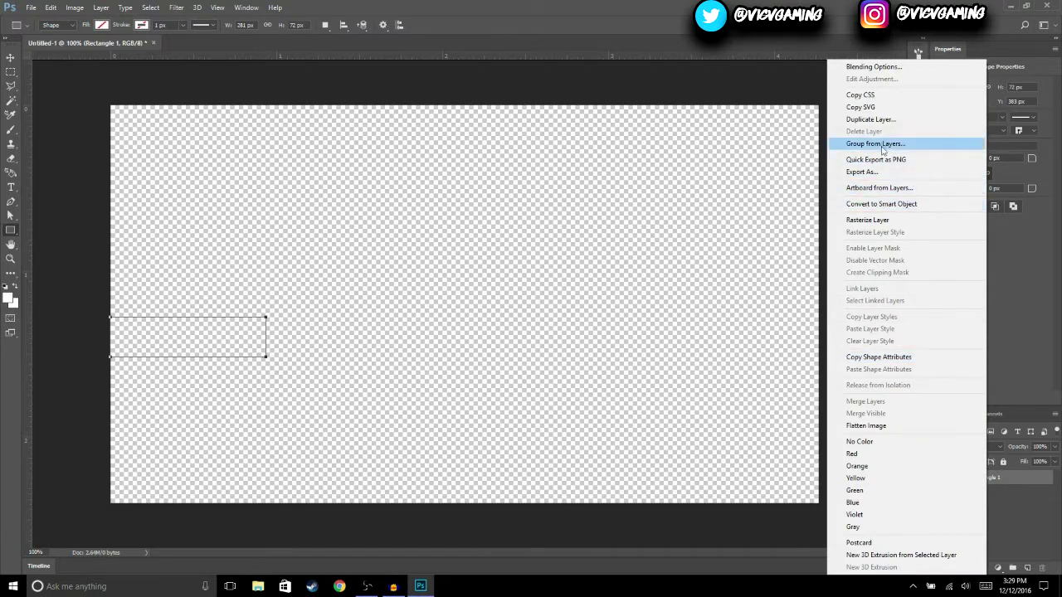
click(881, 222)
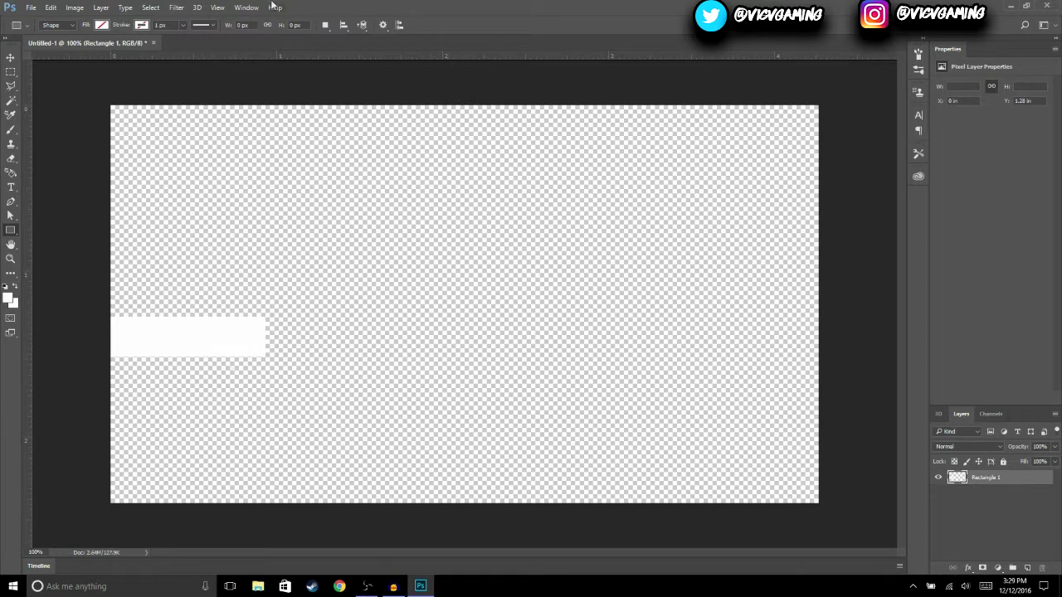
click(30, 7)
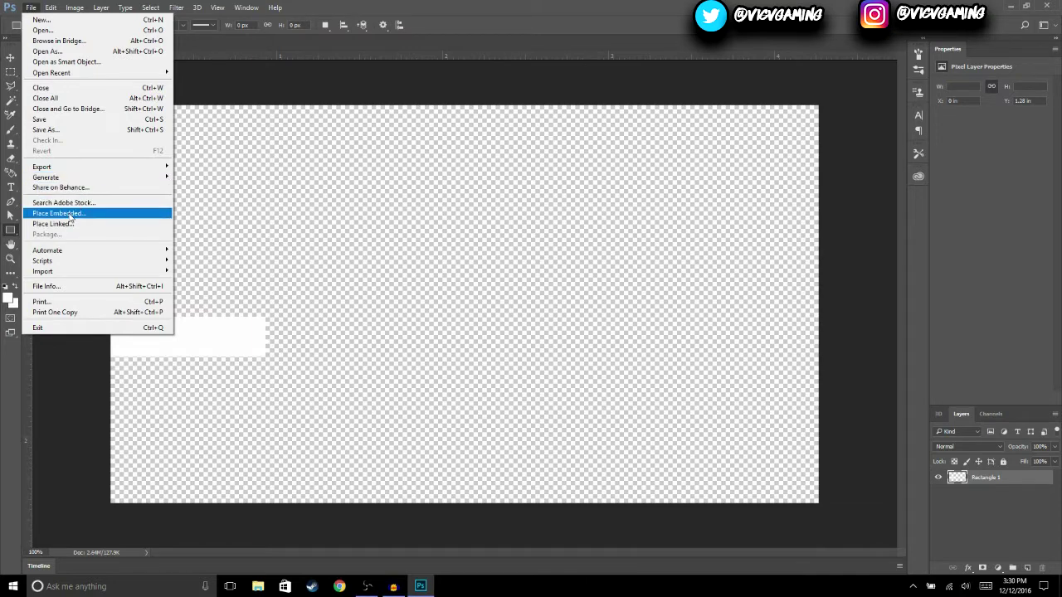
Step: Place the Thumbs_Up image embedded, scale it down proportionally and position it at the bar's right end
click(69, 215)
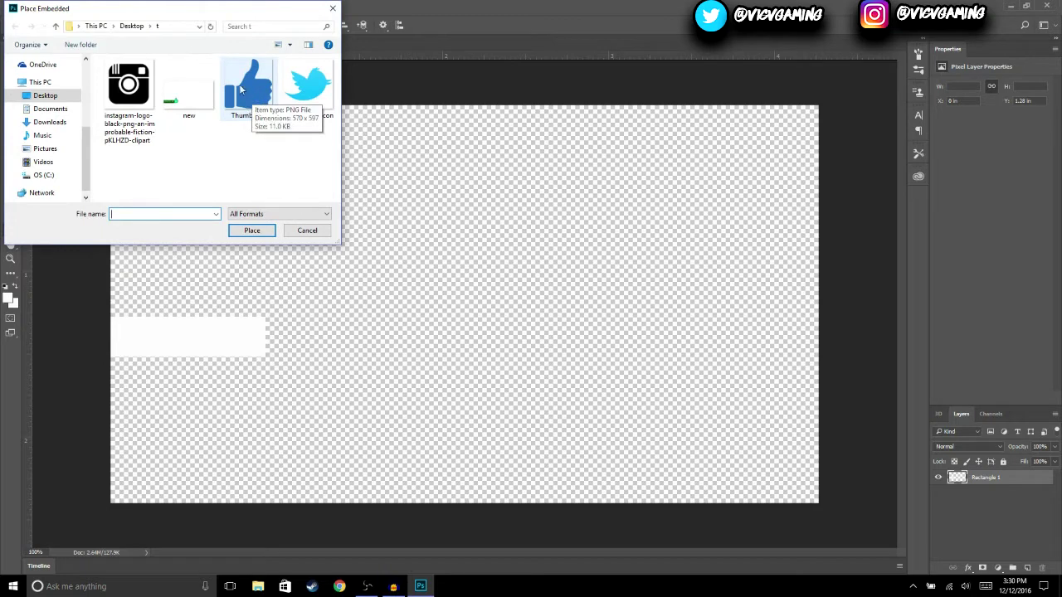
double_click(242, 89)
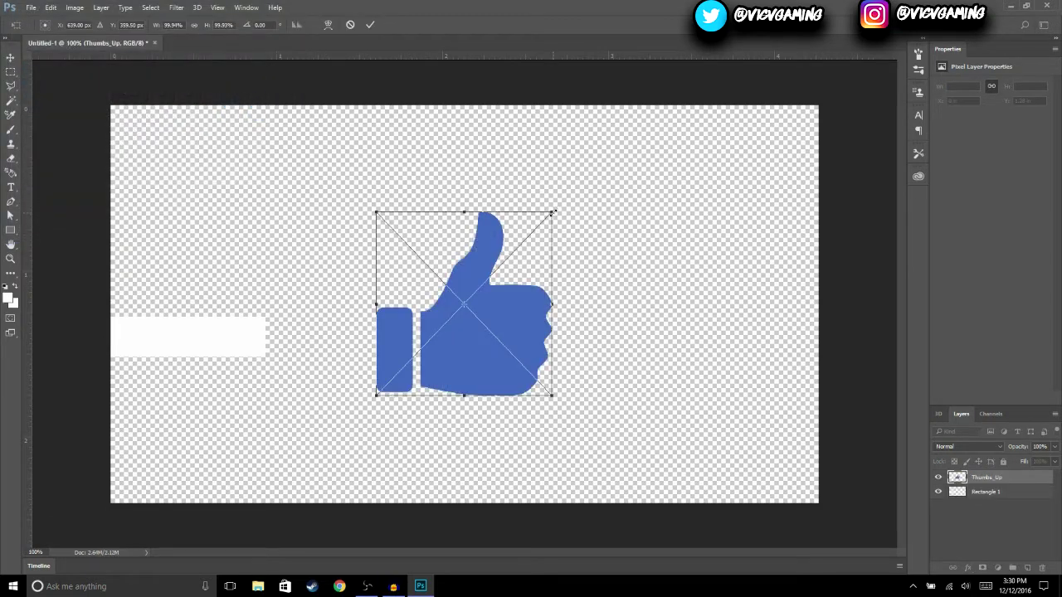
mouse_move(554, 212)
mouse_down()
mouse_move(504, 241)
mouse_move(485, 283)
mouse_move(602, 258)
mouse_move(586, 243)
mouse_move(384, 246)
mouse_move(507, 244)
mouse_move(636, 208)
mouse_move(527, 232)
mouse_move(635, 254)
mouse_move(548, 218)
mouse_move(595, 223)
mouse_move(505, 212)
mouse_move(548, 220)
mouse_move(554, 207)
mouse_move(571, 254)
mouse_move(611, 224)
mouse_move(543, 203)
mouse_up()
click(195, 25)
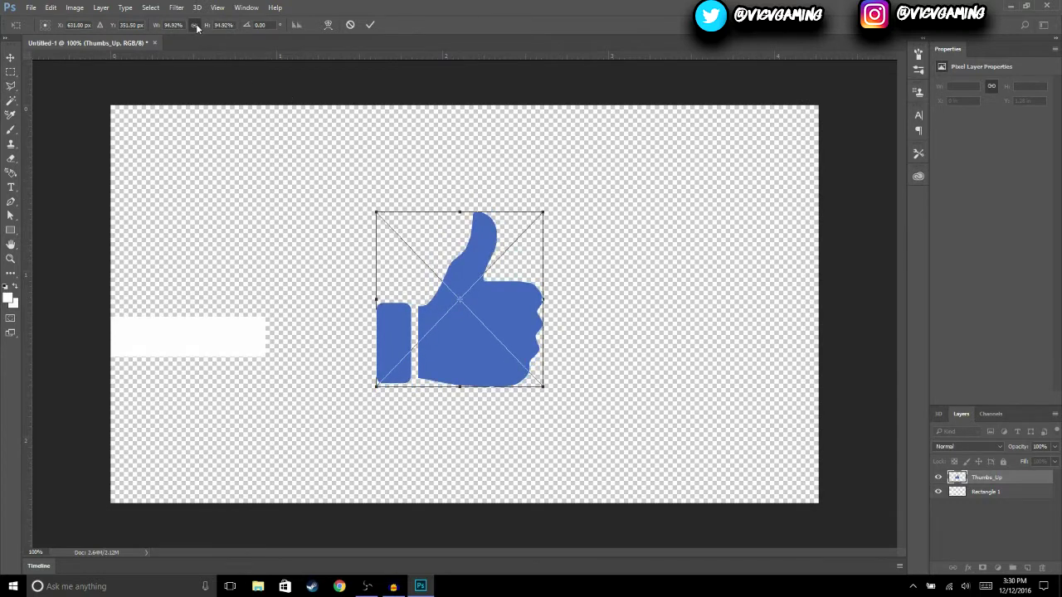
drag(546, 208, 583, 226)
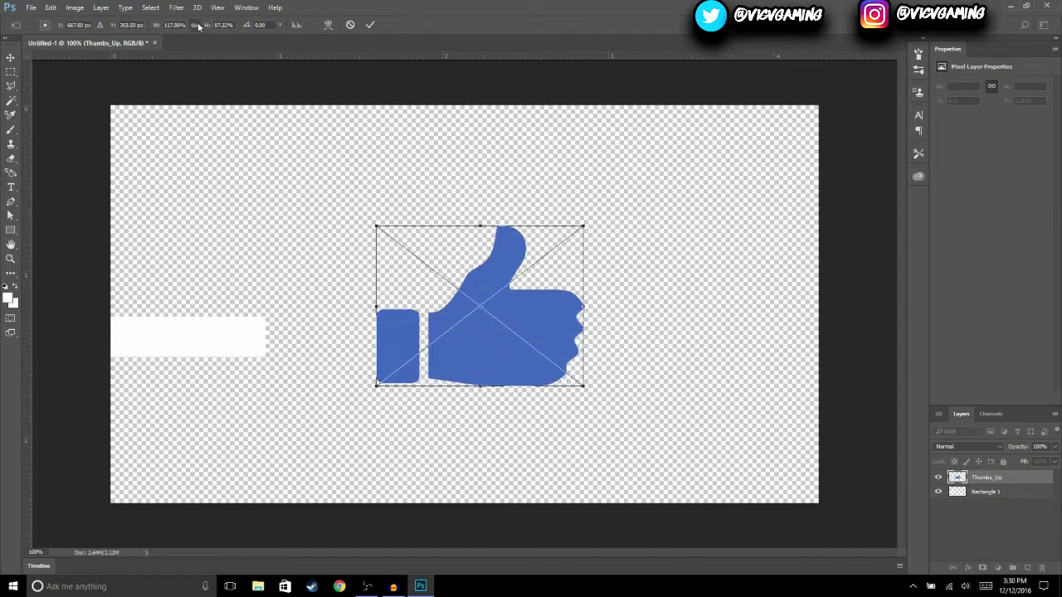
click(196, 24)
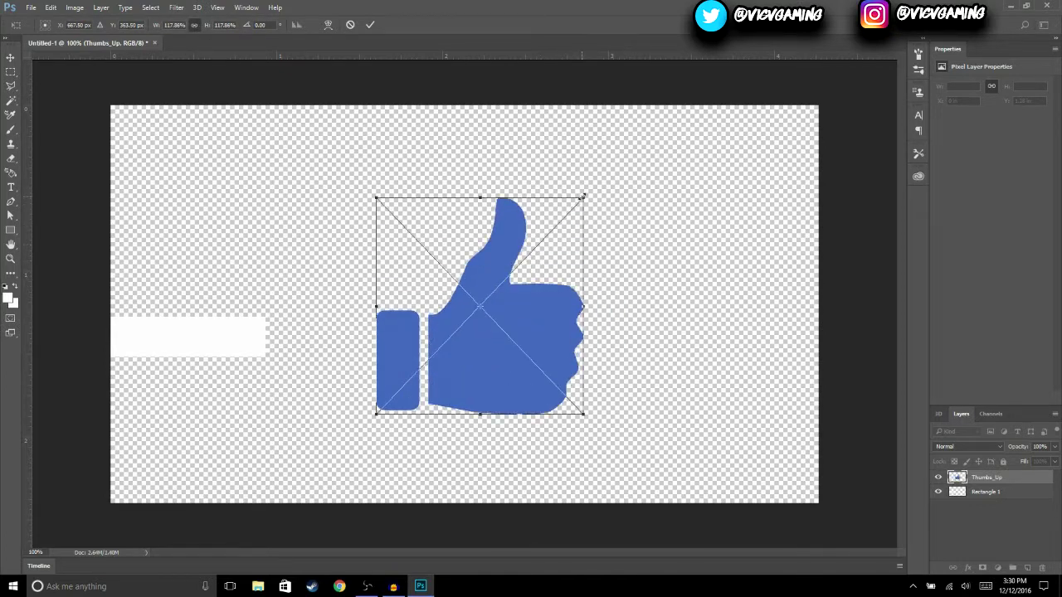
drag(585, 196, 452, 332)
drag(426, 380, 323, 319)
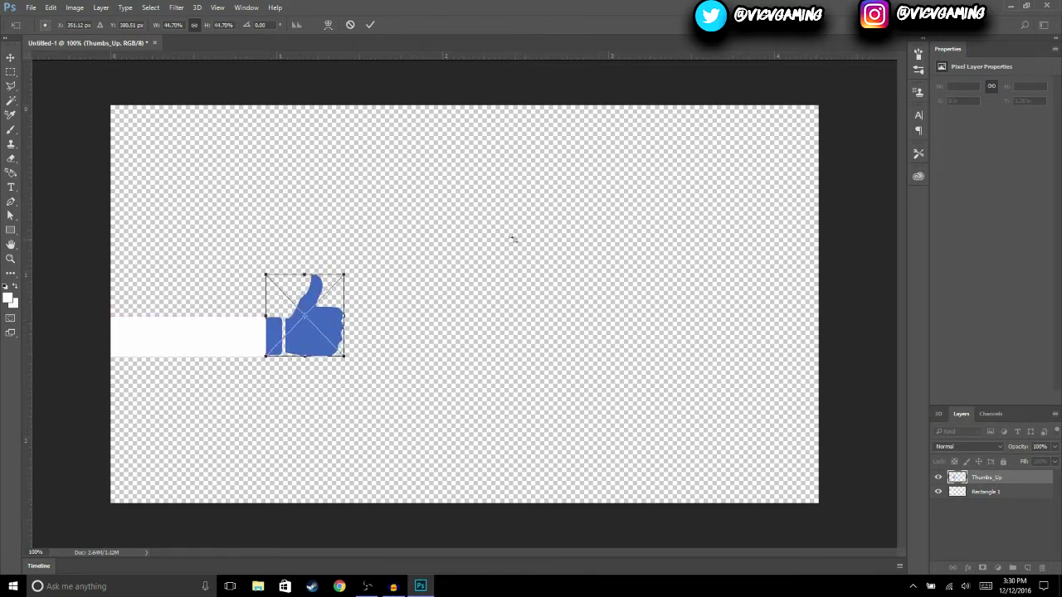
click(370, 25)
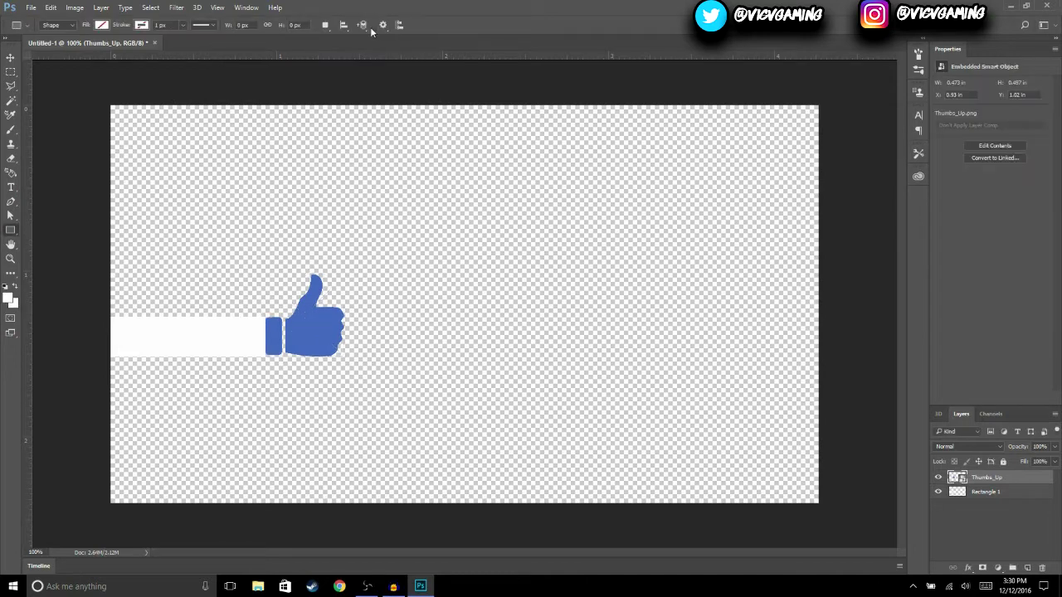
Step: Merge the Thumbs_Up layer down into Rectangle 1 and give it a bright green Color Overlay
right_click(988, 486)
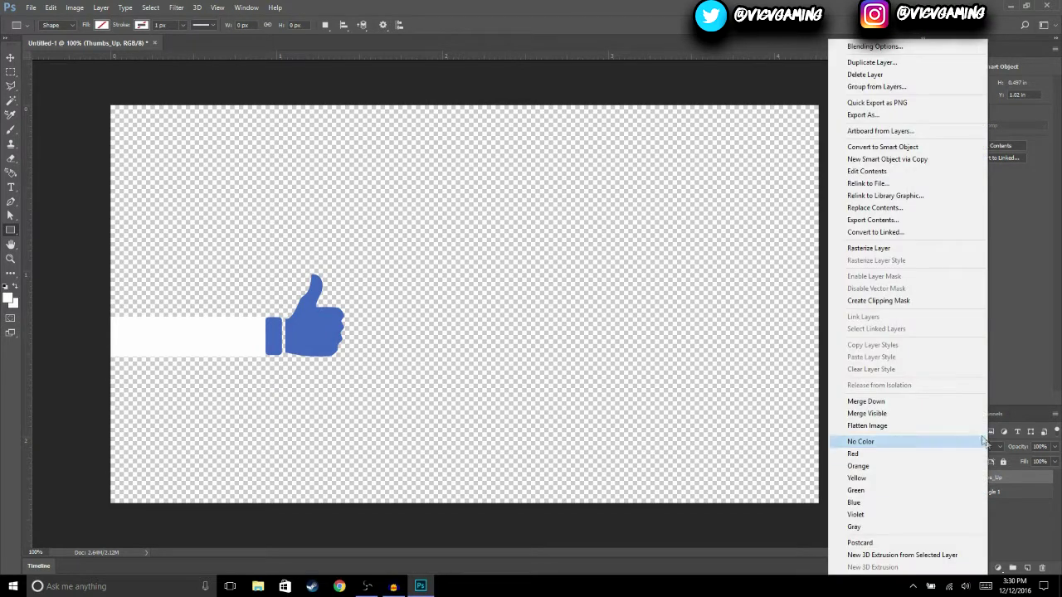
click(867, 402)
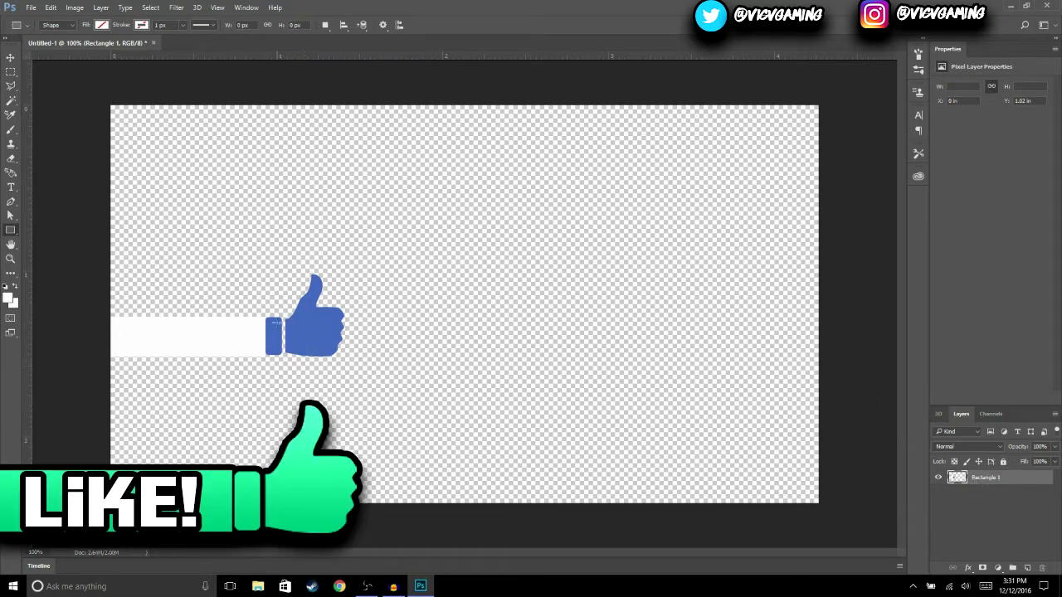
right_click(989, 483)
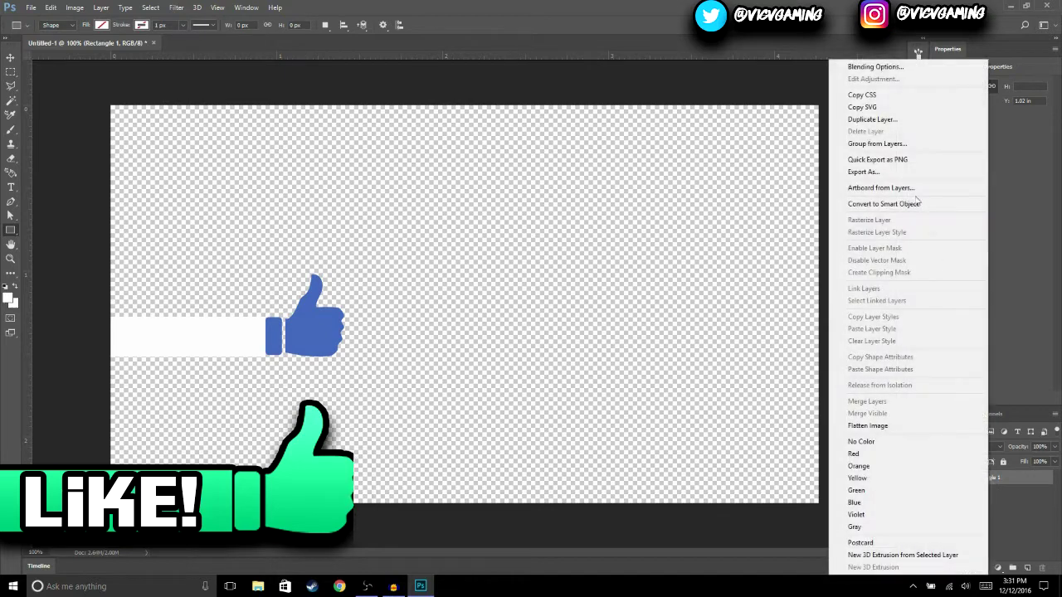
click(864, 68)
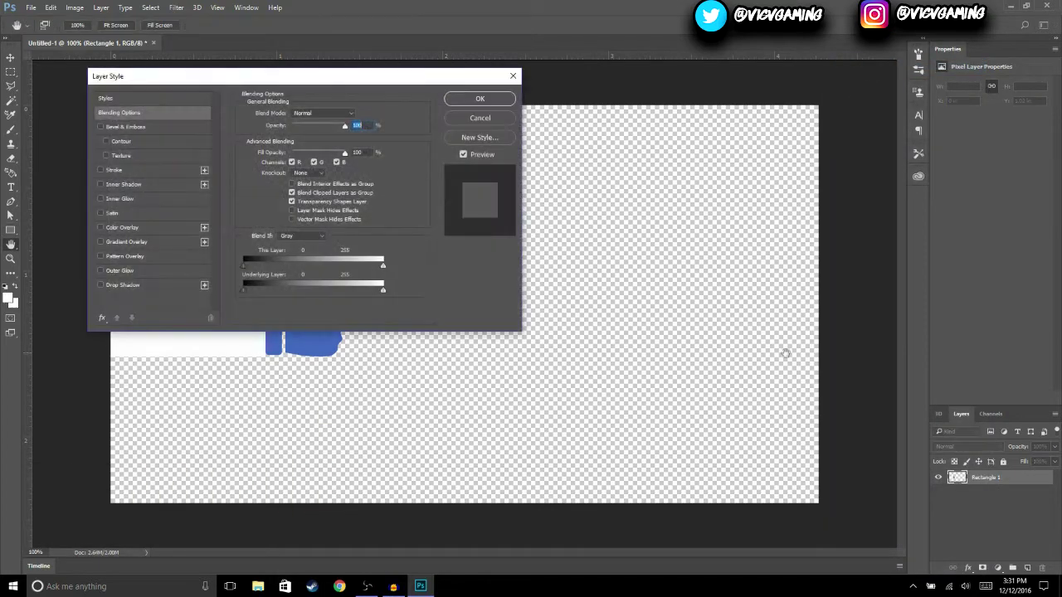
click(100, 227)
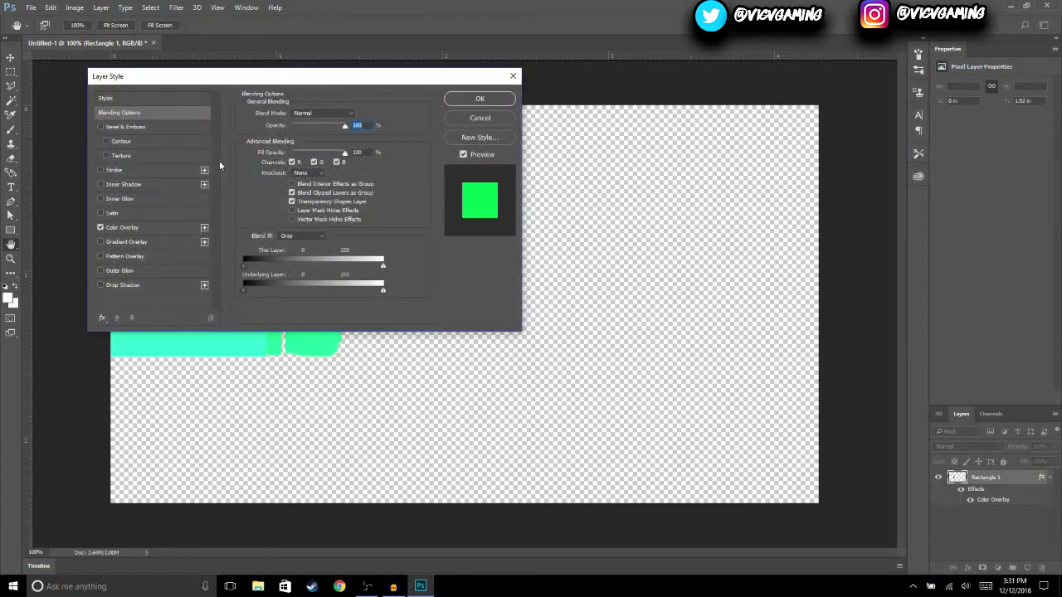
drag(332, 76, 731, 121)
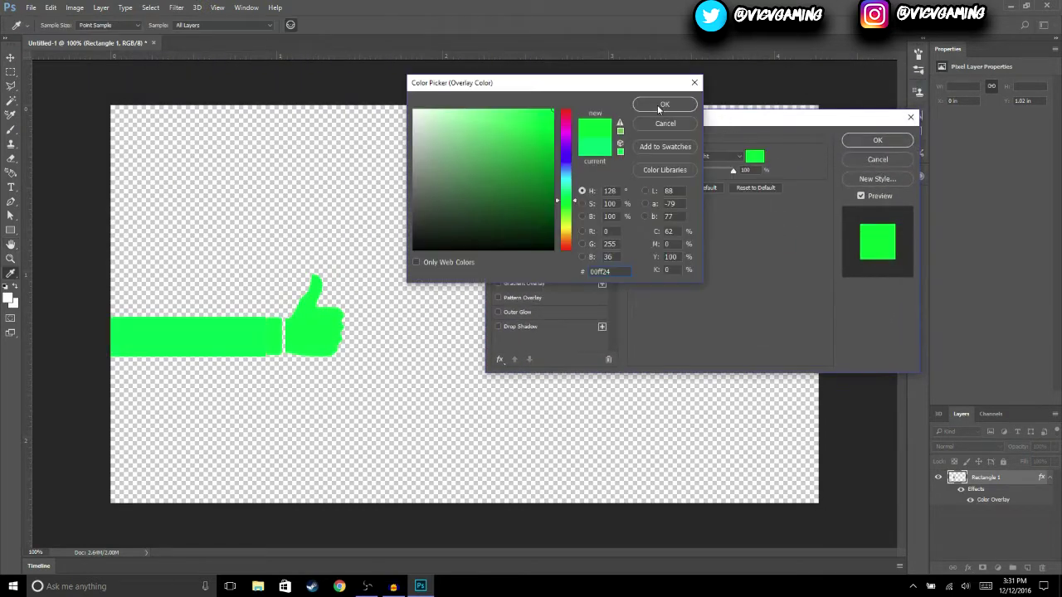
click(657, 105)
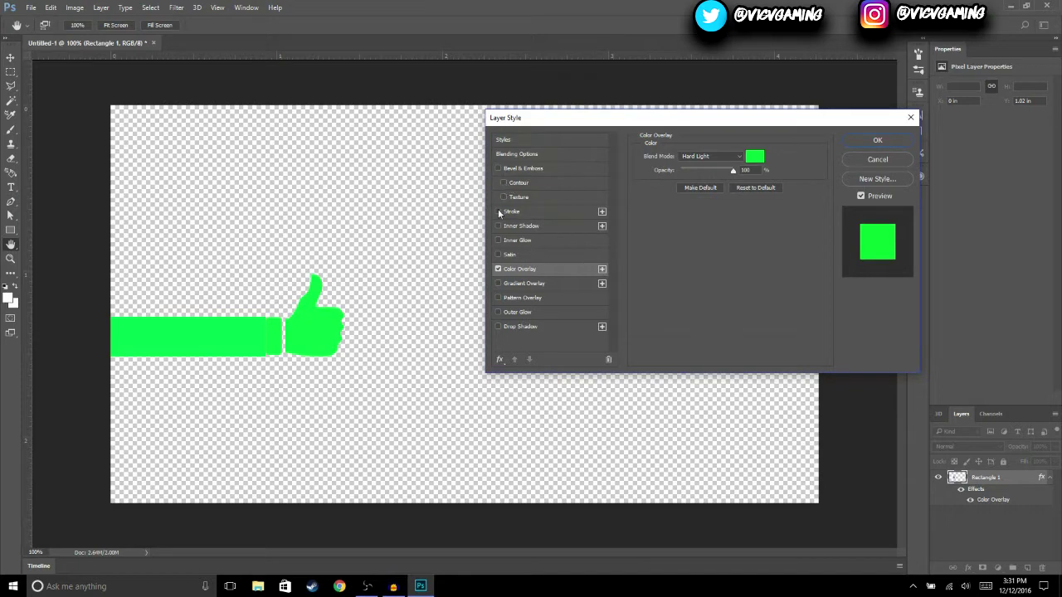
Step: Add a 5 px white (#ffffff) Stroke to the merged layer and apply the styles
click(499, 211)
click(512, 211)
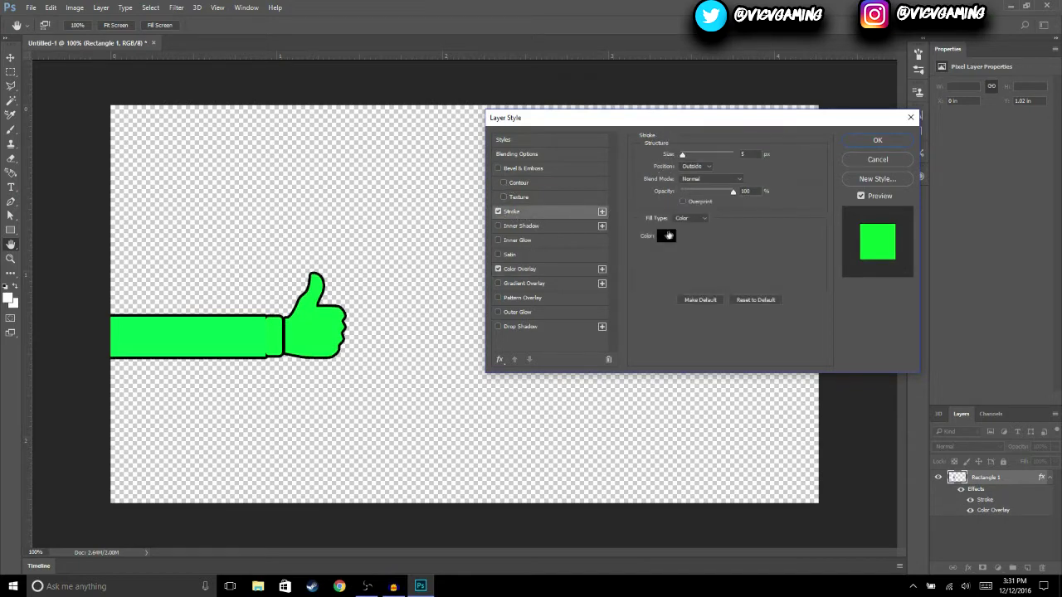
click(669, 235)
text(ffffff)
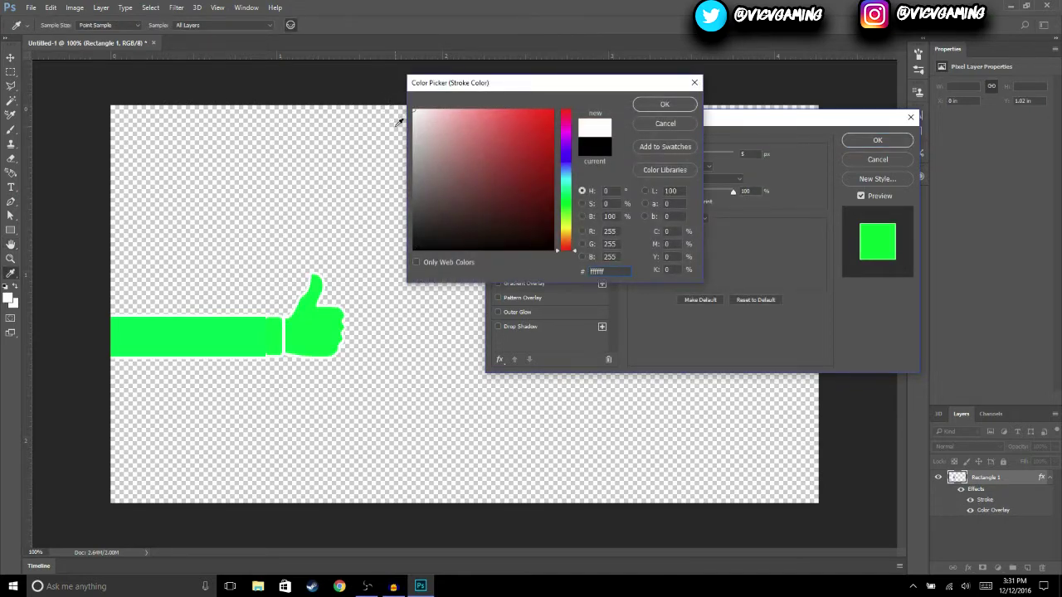
key(Return)
click(877, 141)
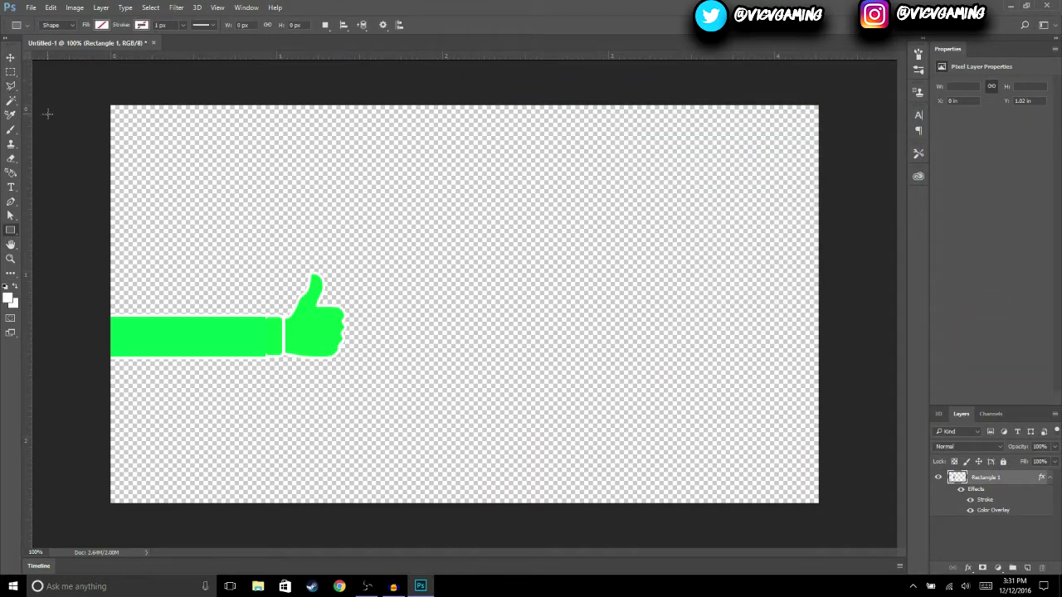
Step: Add black 'LEAVE A LIKE!' text in Have Heart Two, 24 pt, above the green bar
click(12, 190)
drag(116, 198, 354, 255)
click(135, 24)
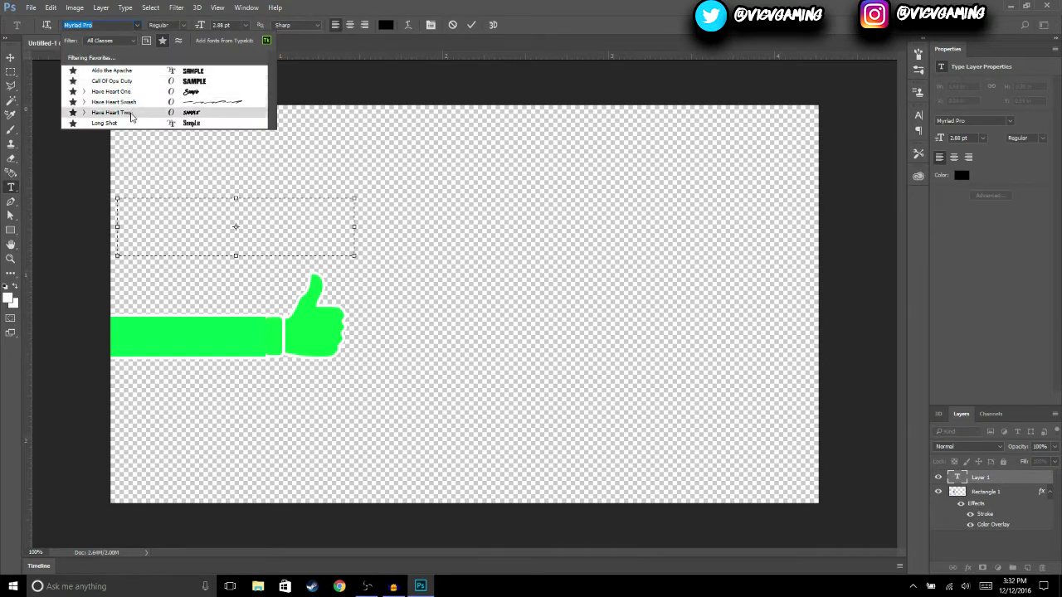
click(133, 112)
text(LE)
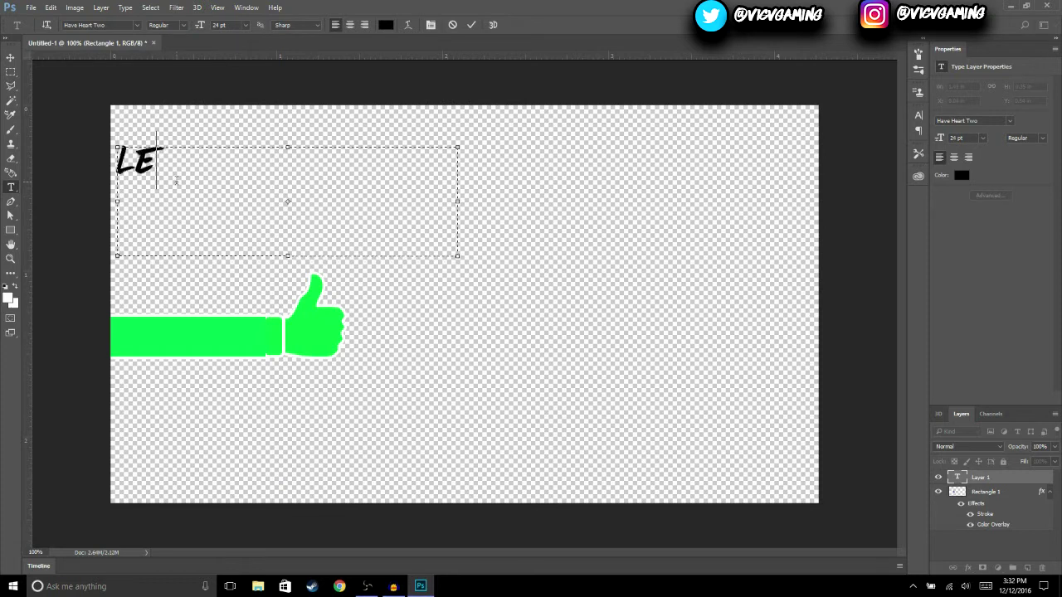
text(AVE A)
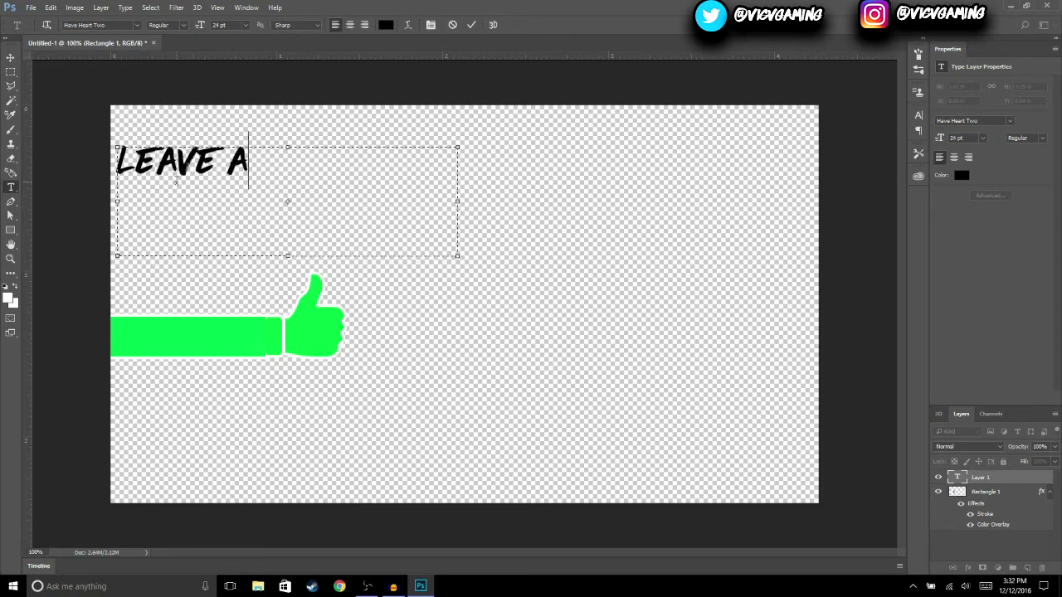
text( LIKE!)
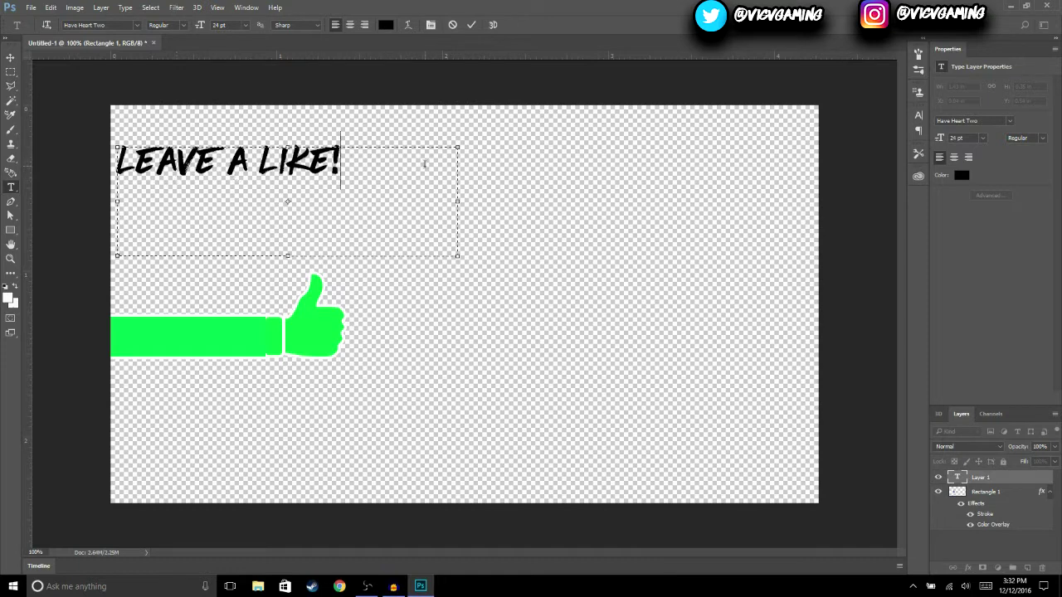
click(471, 24)
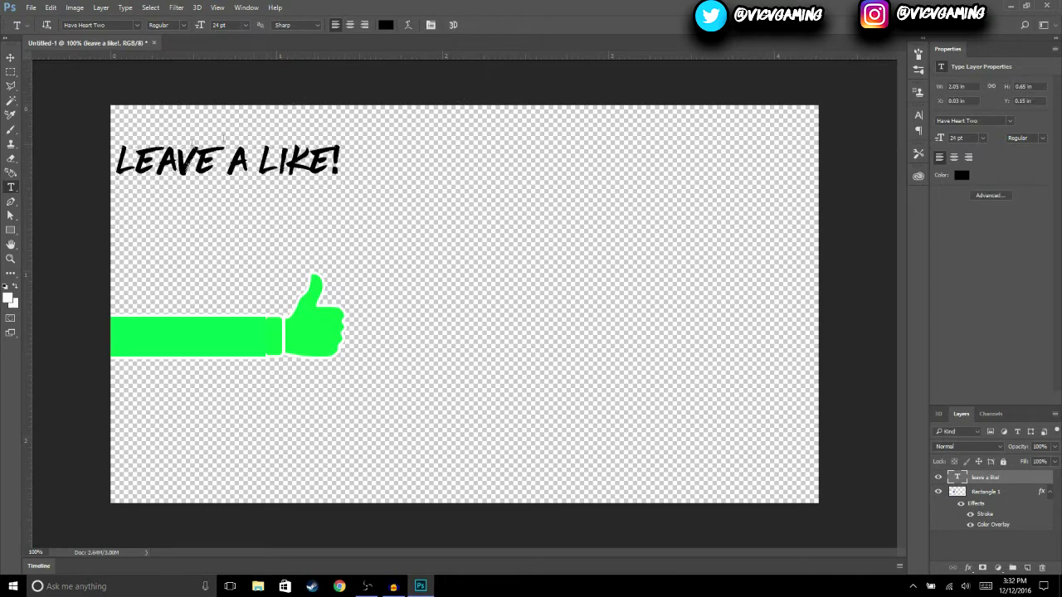
Step: Move the LEAVE A LIKE! text onto the green bar and scale it proportionally to 18.33 pt
click(11, 58)
drag(226, 156, 222, 324)
drag(451, 317, 370, 300)
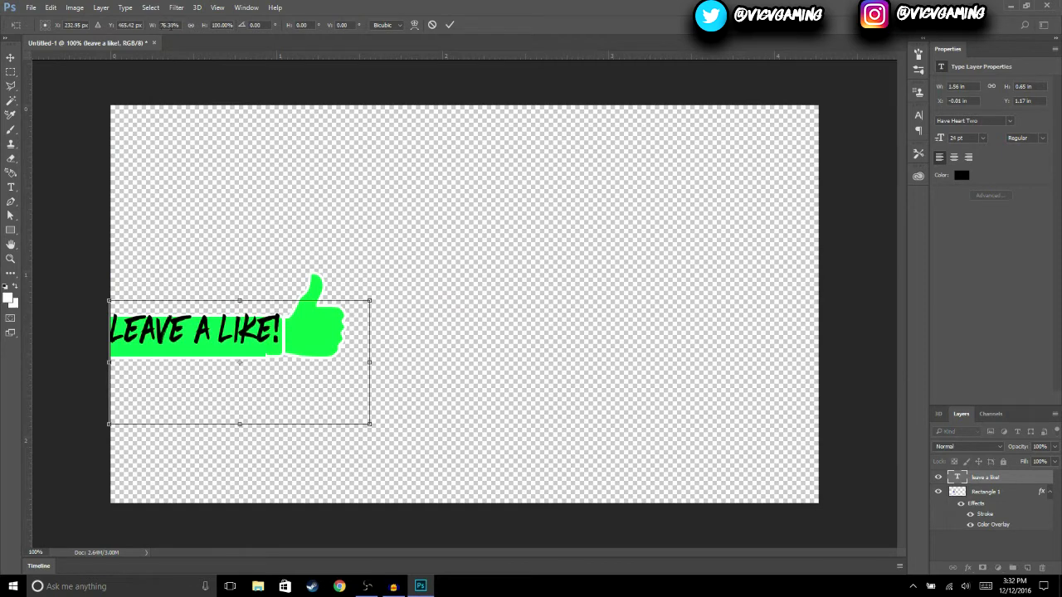
click(191, 25)
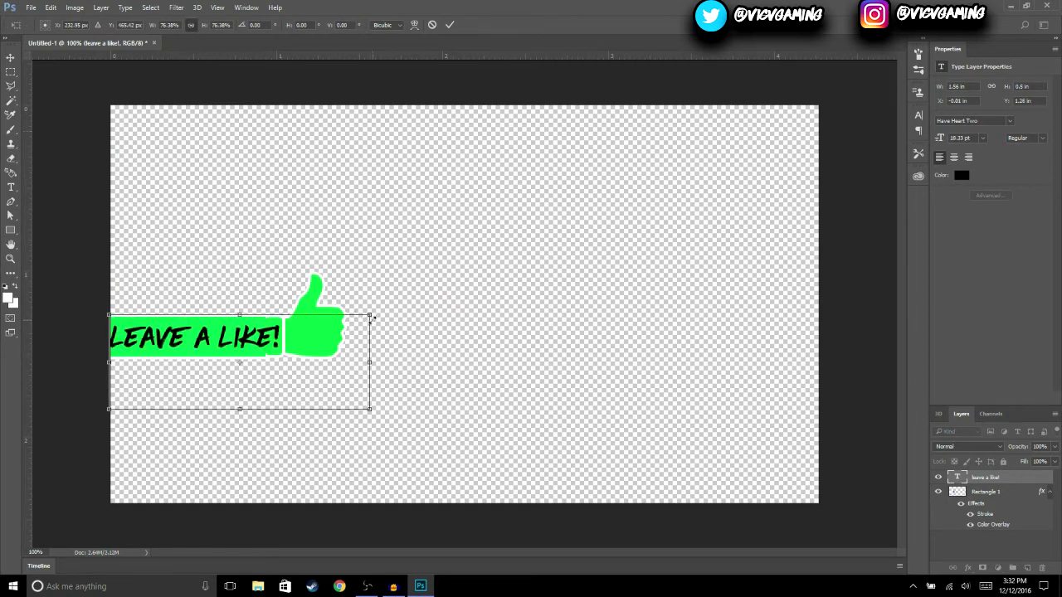
mouse_move(210, 333)
mouse_down()
mouse_move(226, 333)
mouse_move(211, 334)
mouse_up()
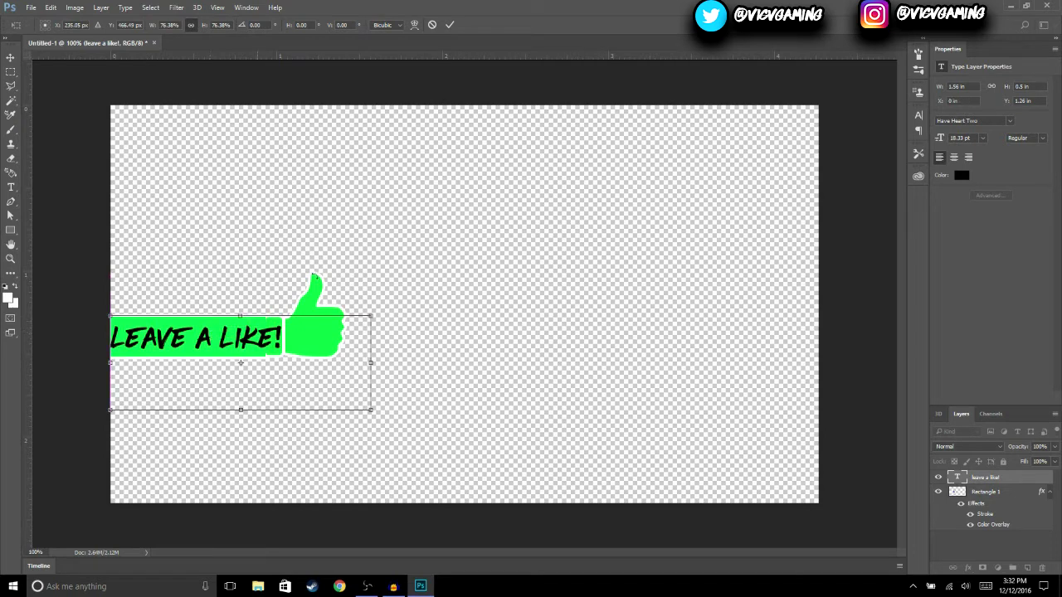
click(448, 24)
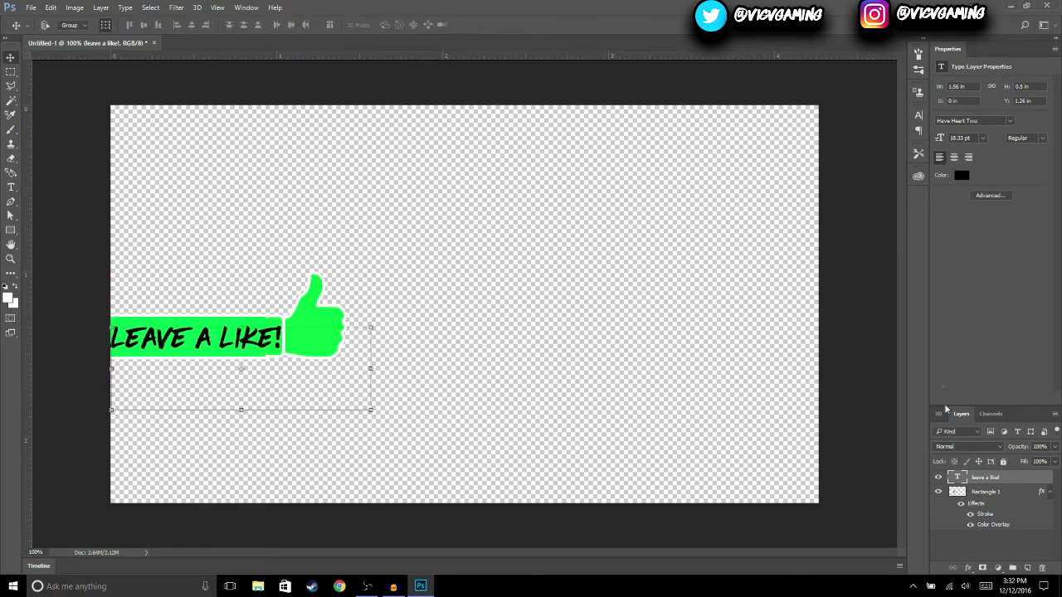
Step: In the text layer's Blending Options, enable Stroke and set a white Color Overlay
right_click(978, 479)
click(788, 99)
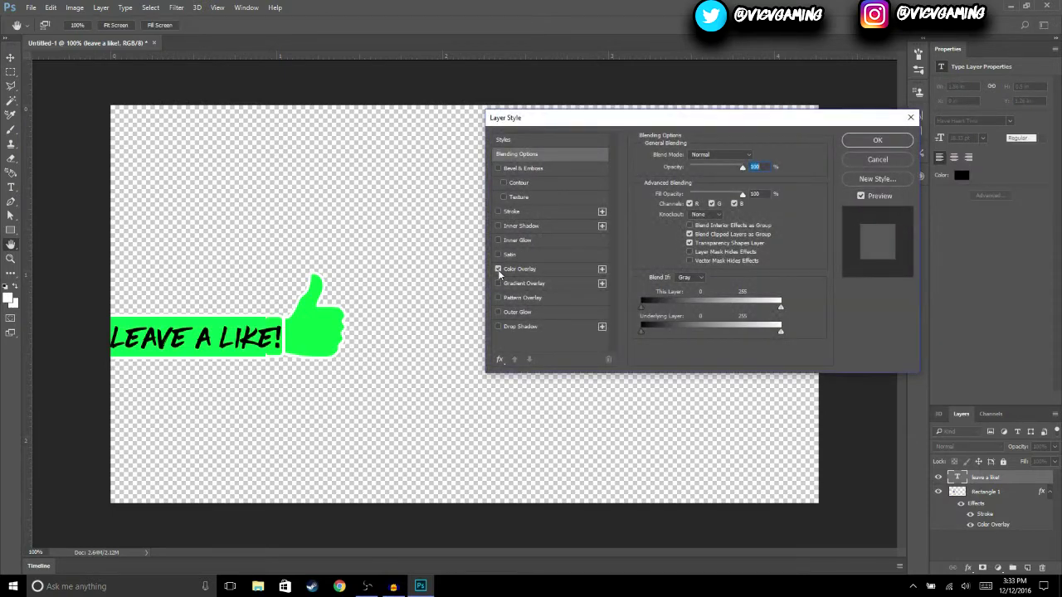
click(499, 270)
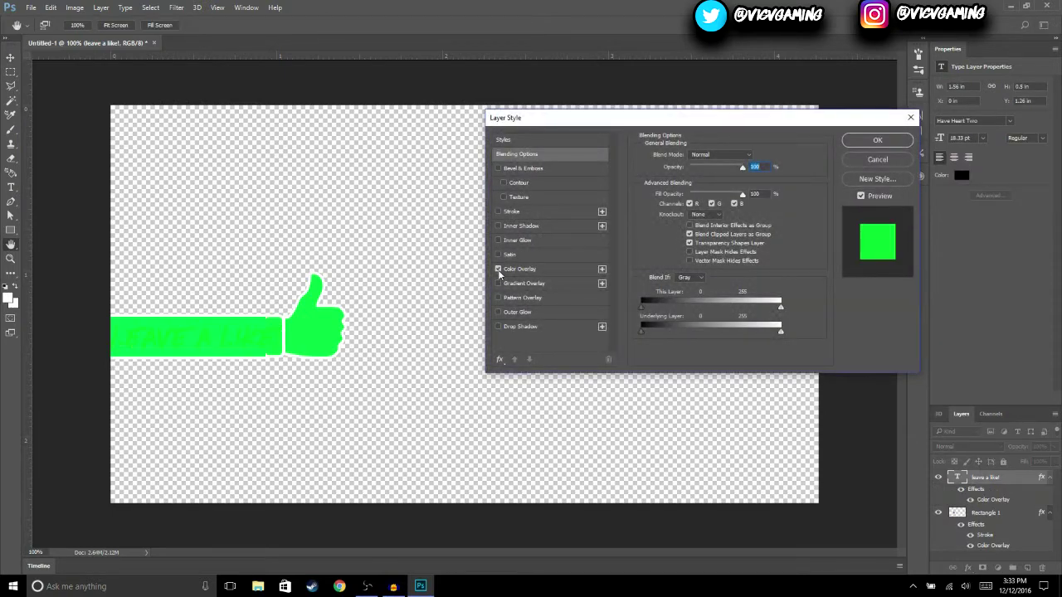
click(498, 213)
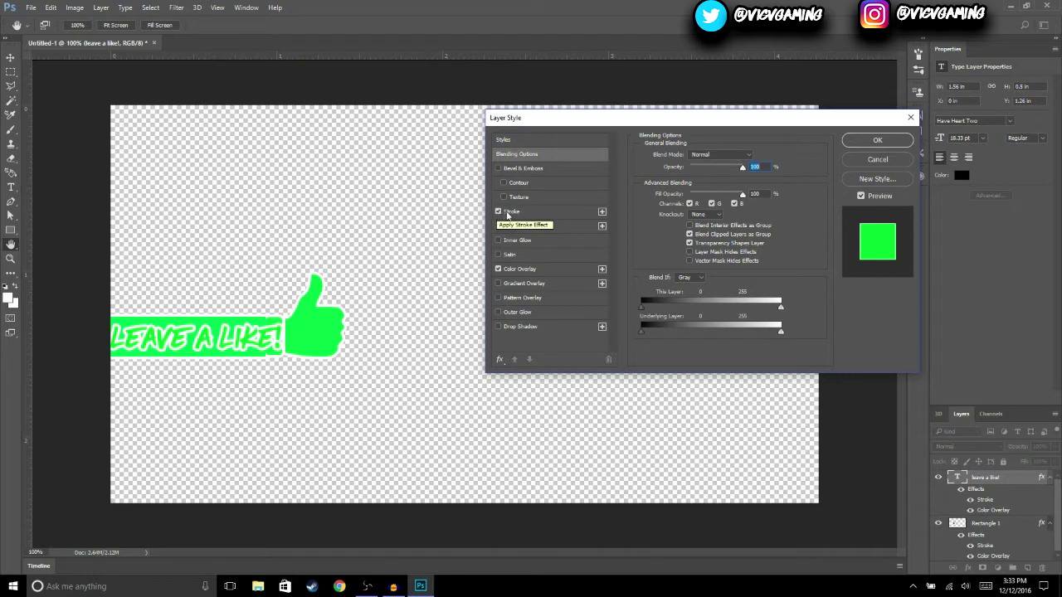
click(521, 270)
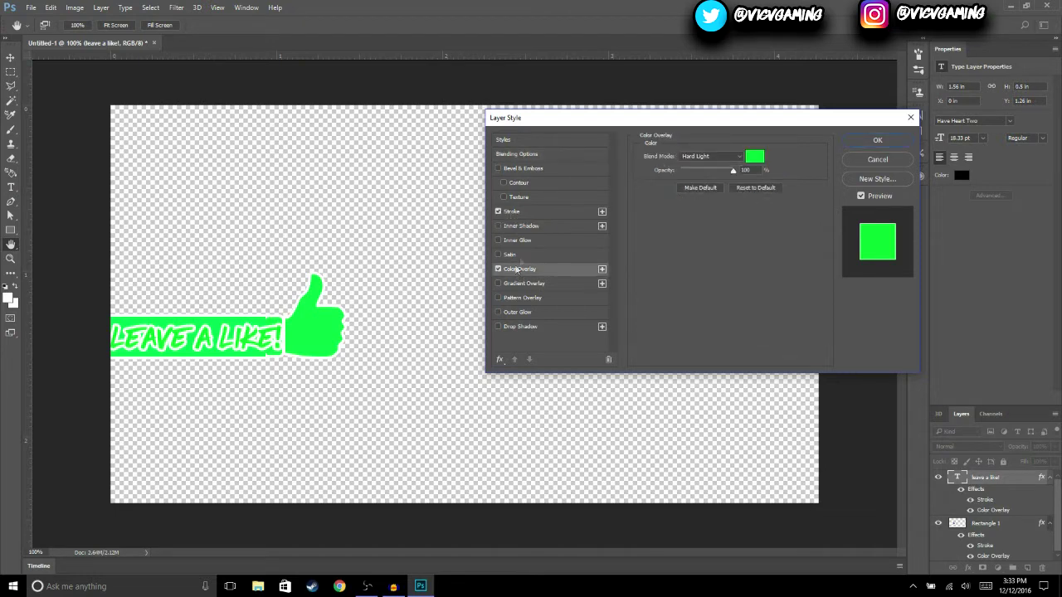
click(754, 156)
drag(498, 136, 415, 110)
click(665, 104)
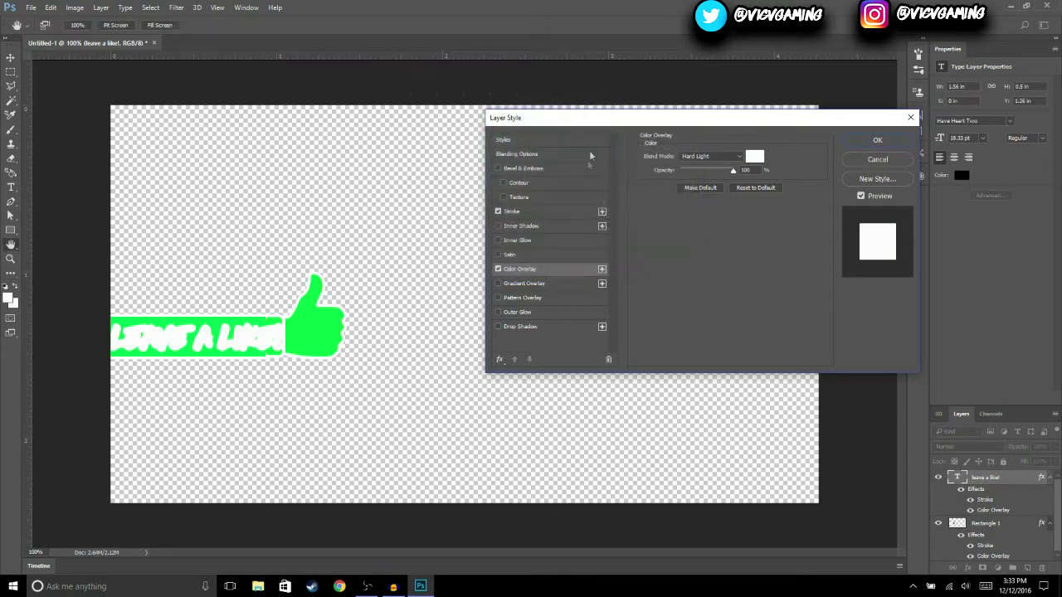
Step: Make the text's 5 px stroke black (#000000), add a Drop Shadow, and apply
click(512, 211)
click(666, 236)
text(000000)
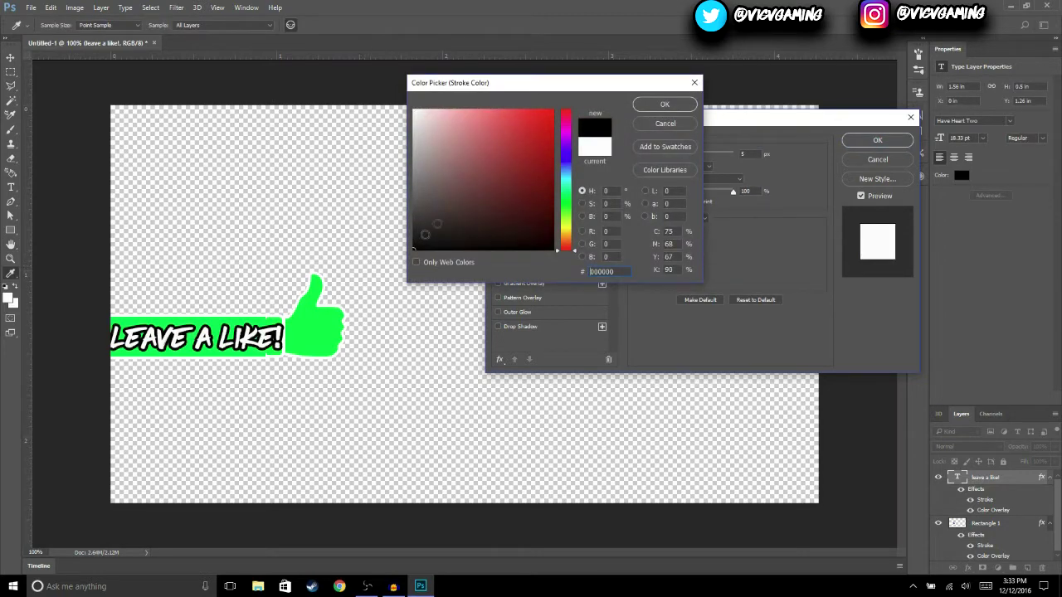
click(663, 104)
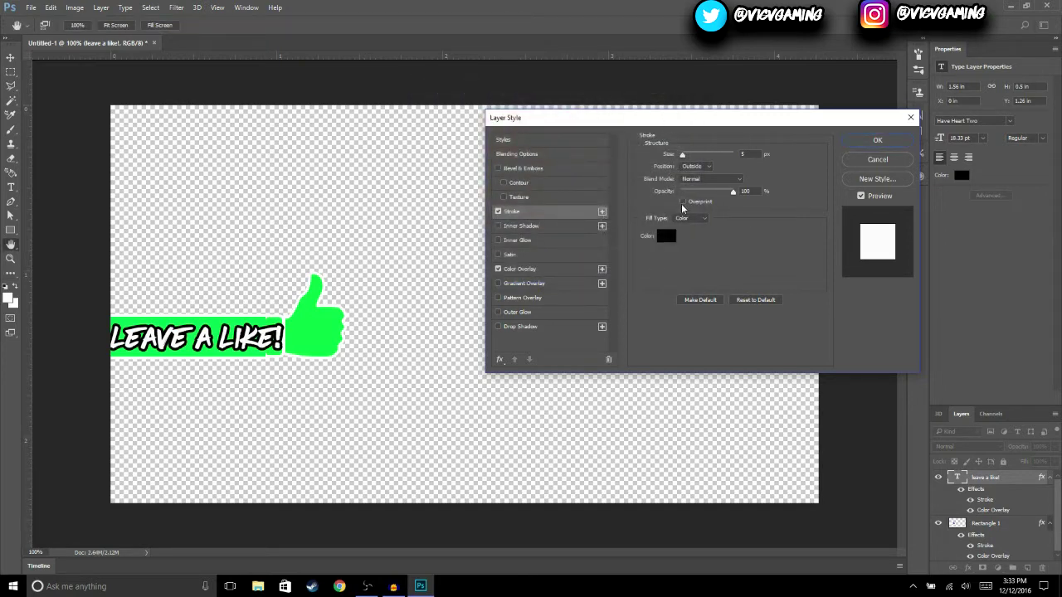
click(499, 327)
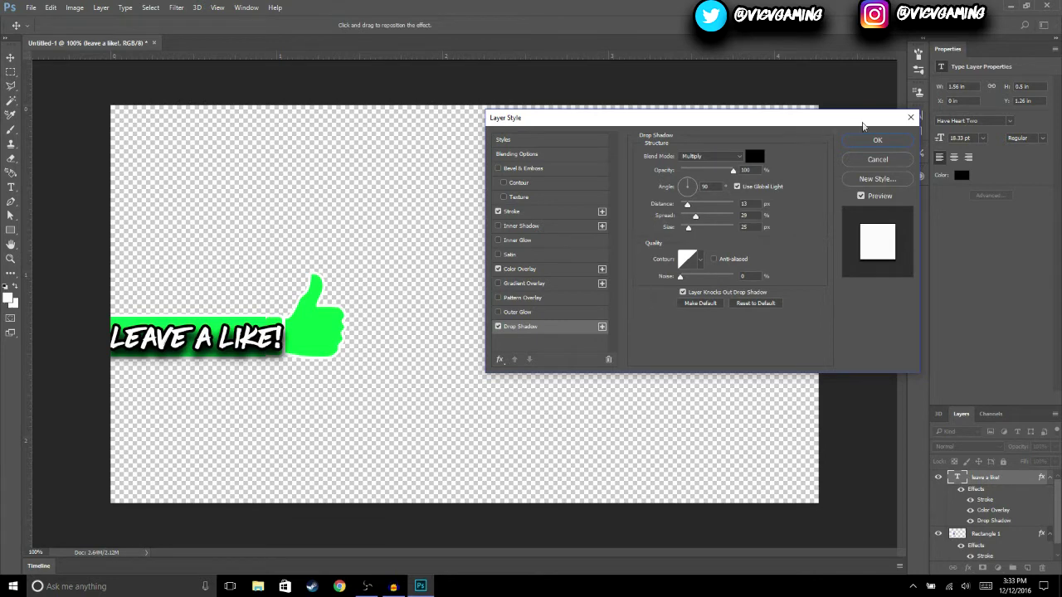
click(875, 142)
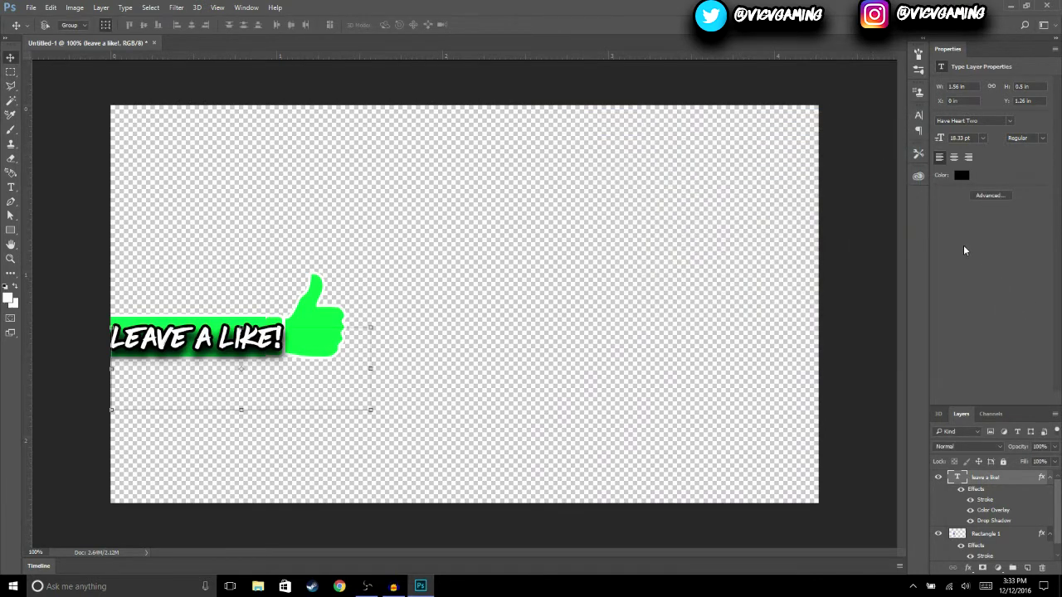
Step: Add a Drop Shadow to the Rectangle 1 bar layer, leaving Outer Glow off
click(1048, 480)
click(1000, 491)
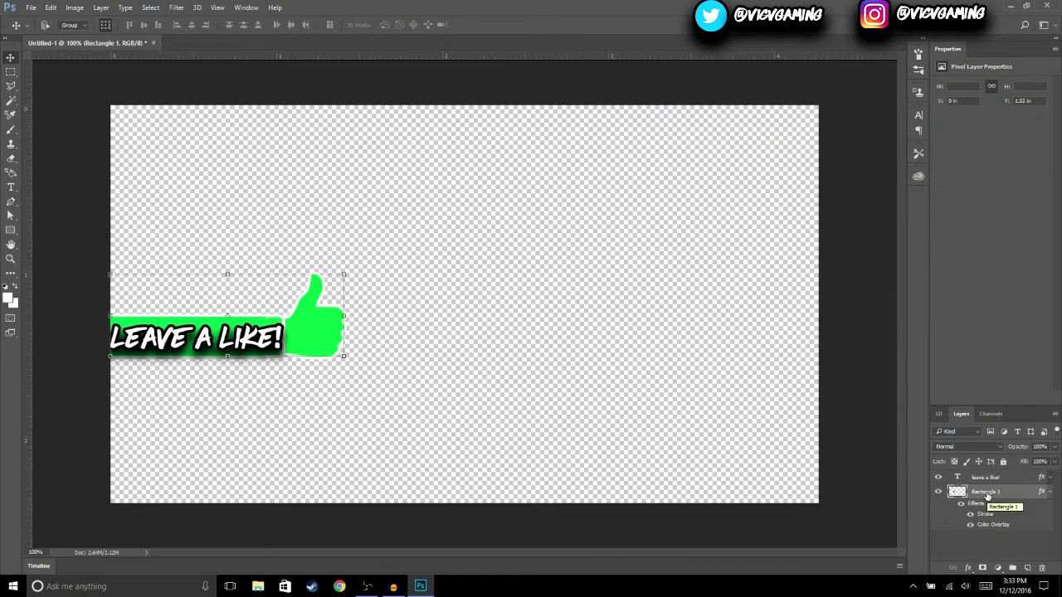
right_click(1000, 491)
click(898, 68)
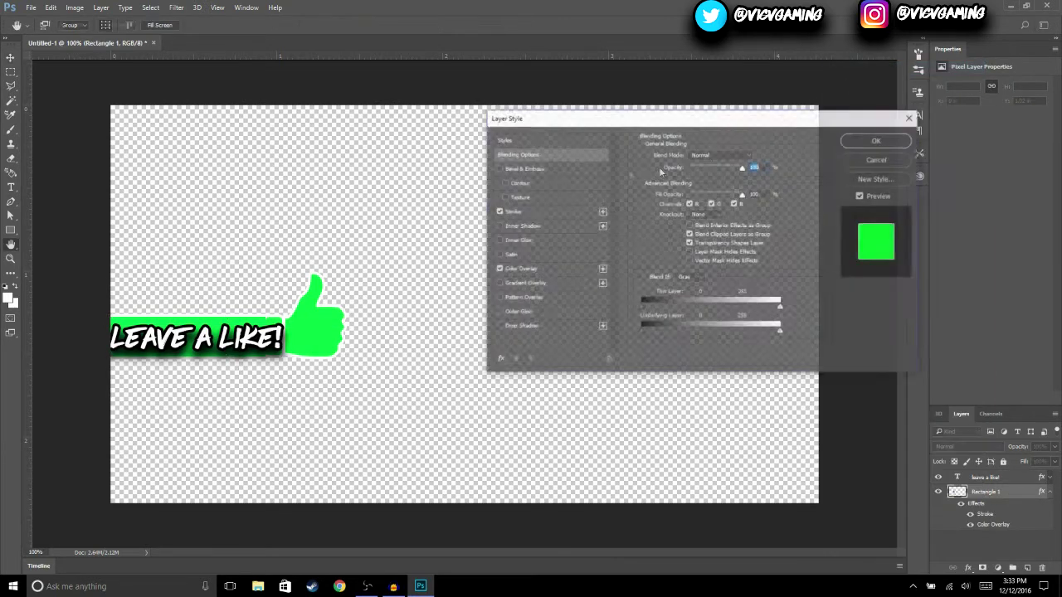
click(499, 327)
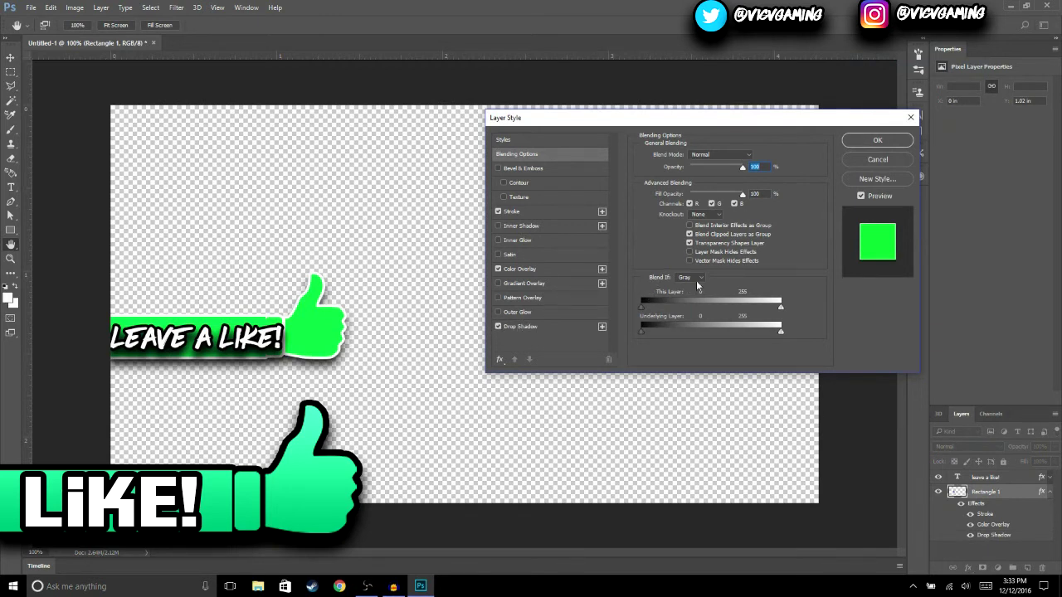
click(499, 313)
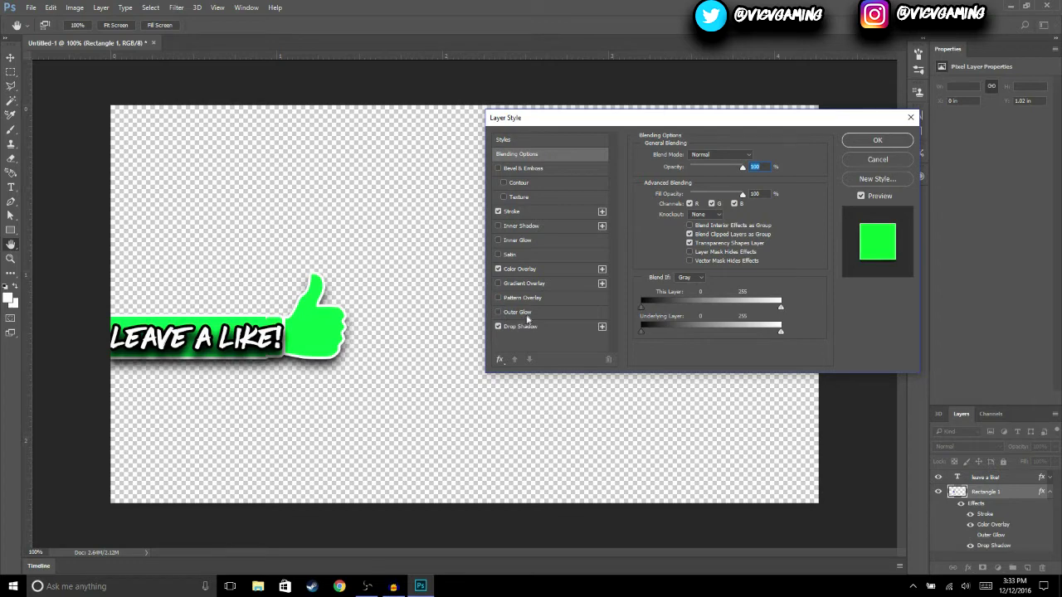
click(880, 158)
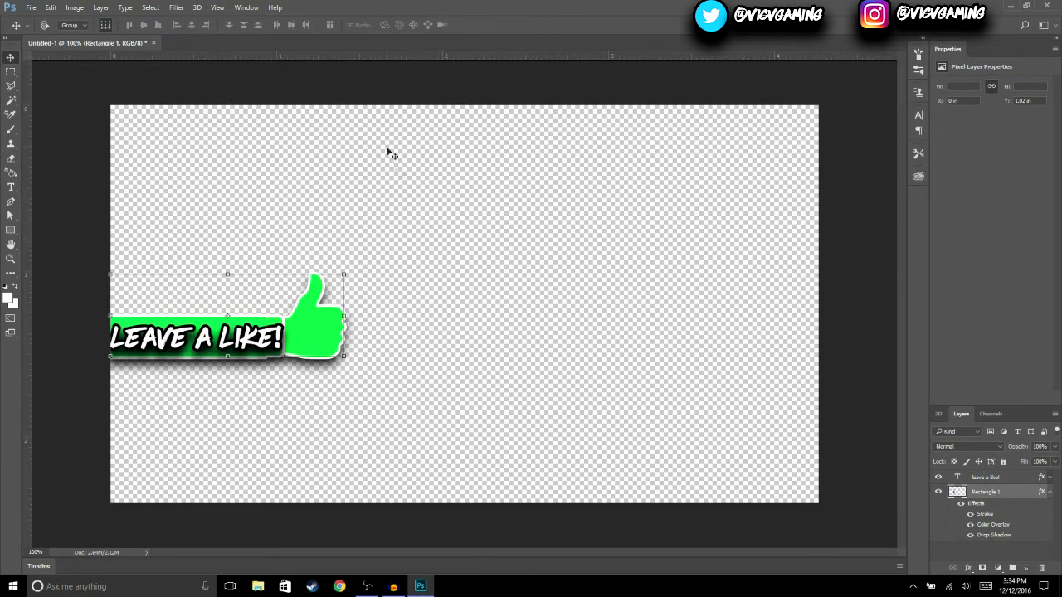
Step: Quick Export the banner as a PNG and save the file
click(30, 8)
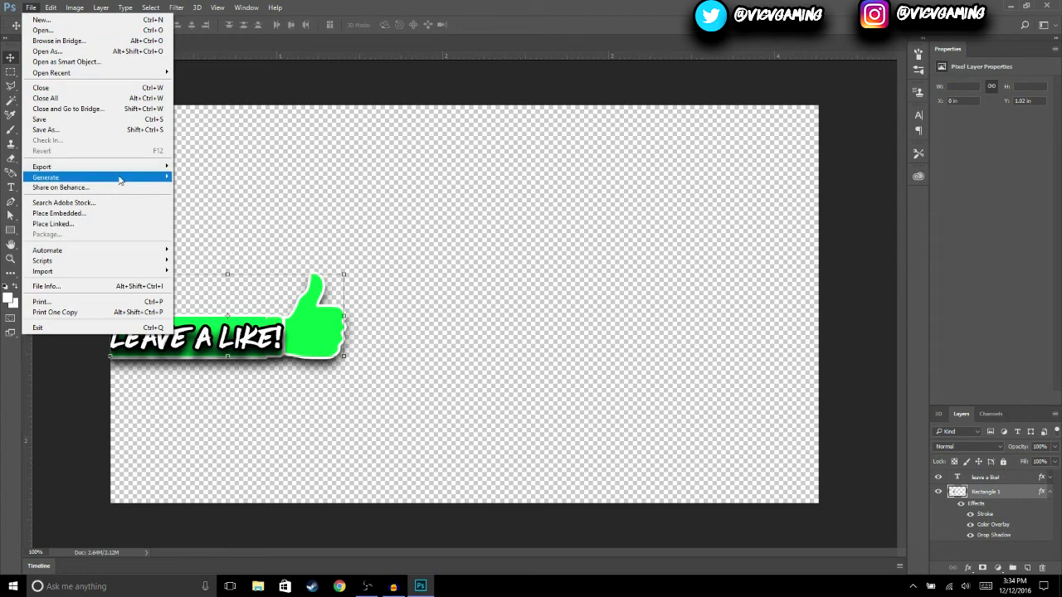
mouse_move(130, 169)
click(211, 167)
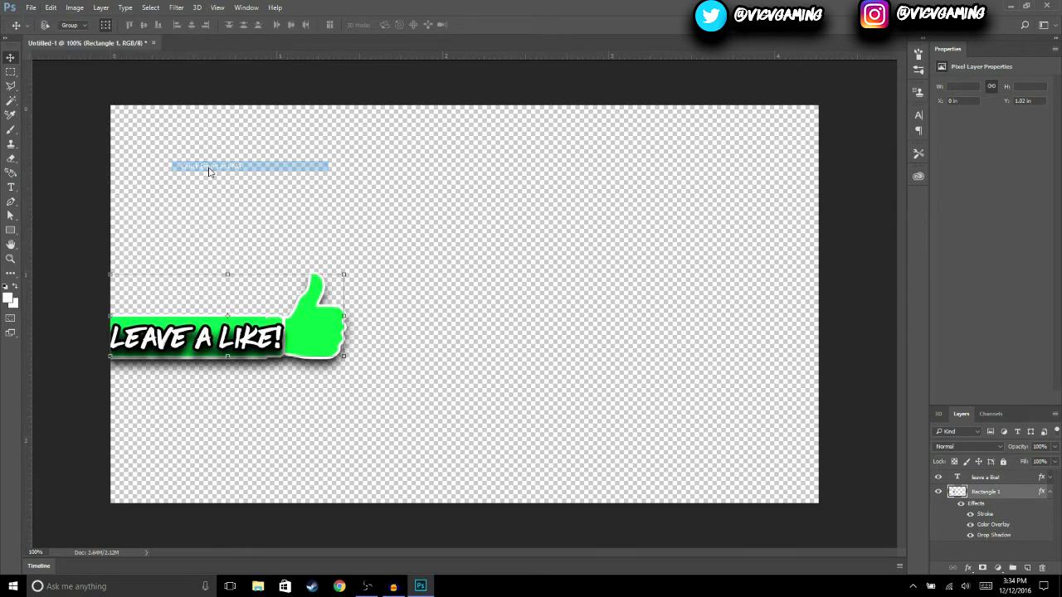
click(256, 231)
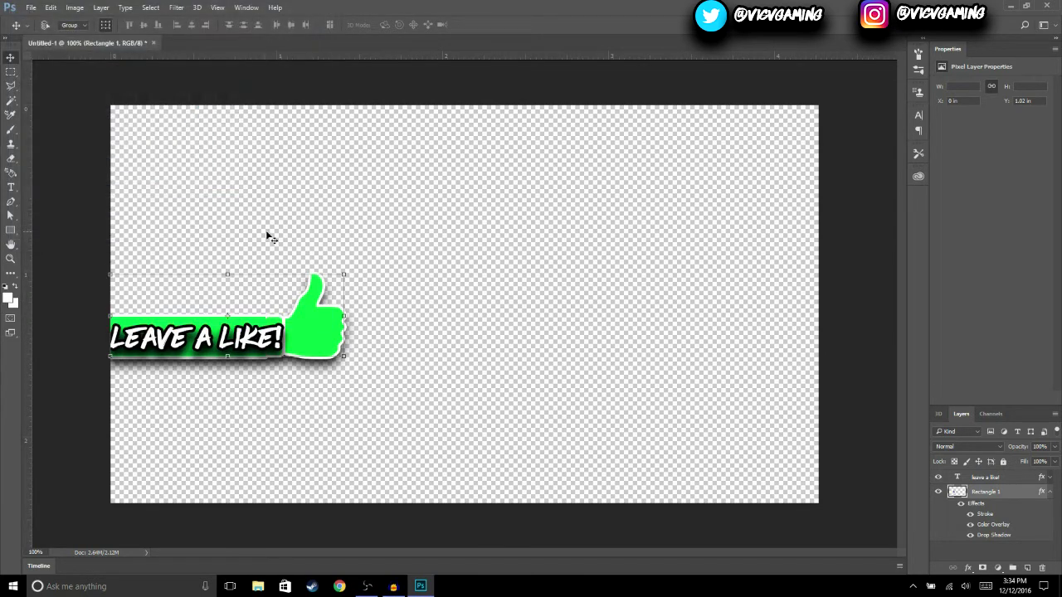